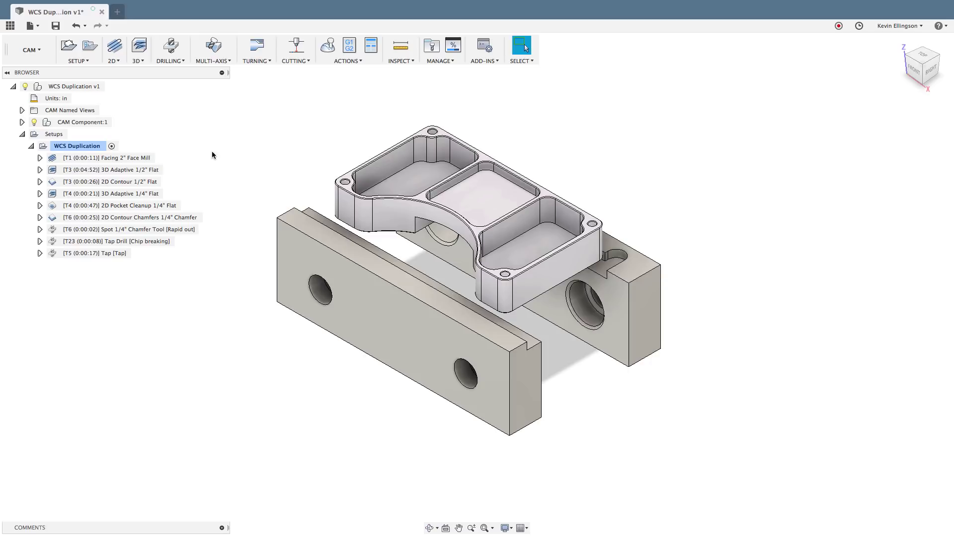
# Preview each toolpath in turn: Facing, Adaptives, Contours, Pocket Cleanup, Chamfers, spot drill, Tap Drill, Tap
pyautogui.click(122, 158)
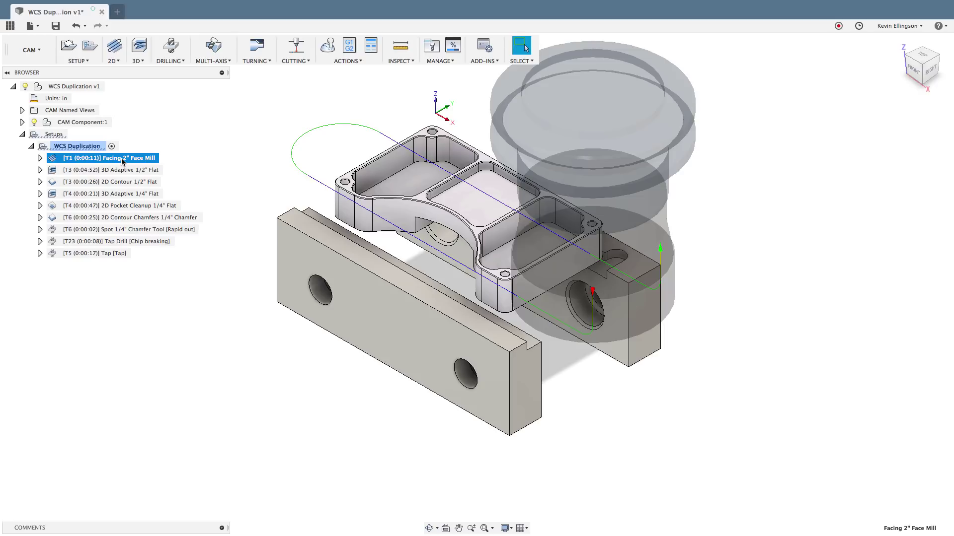
pyautogui.click(121, 171)
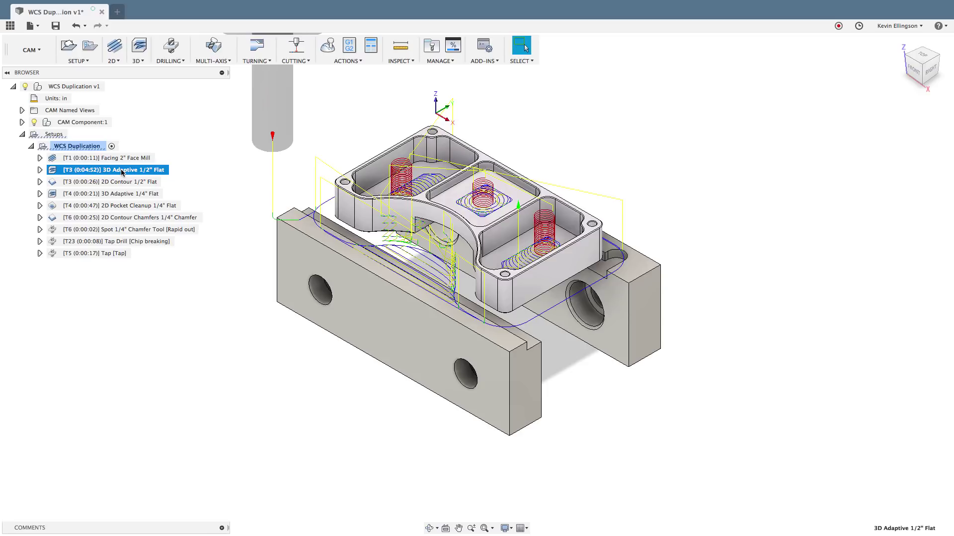
pyautogui.click(121, 182)
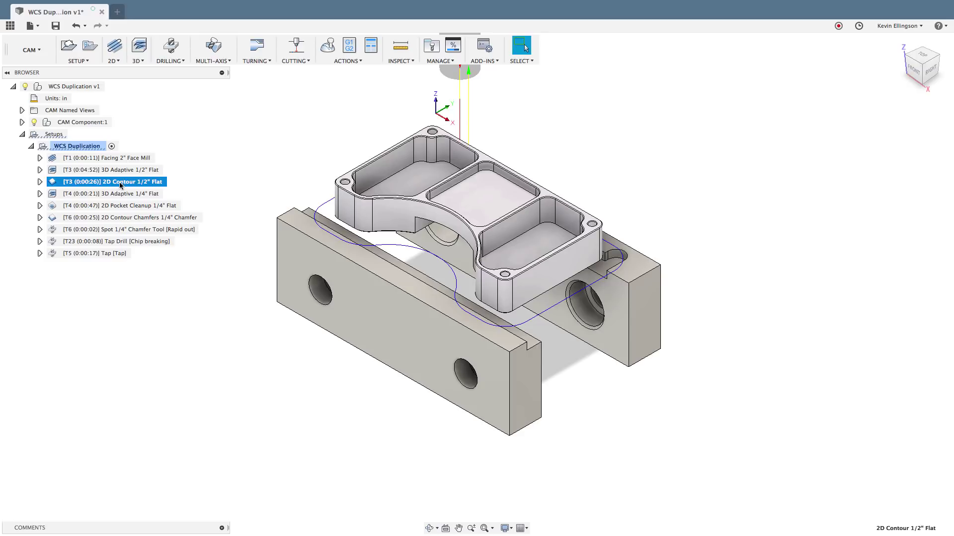
pyautogui.click(117, 195)
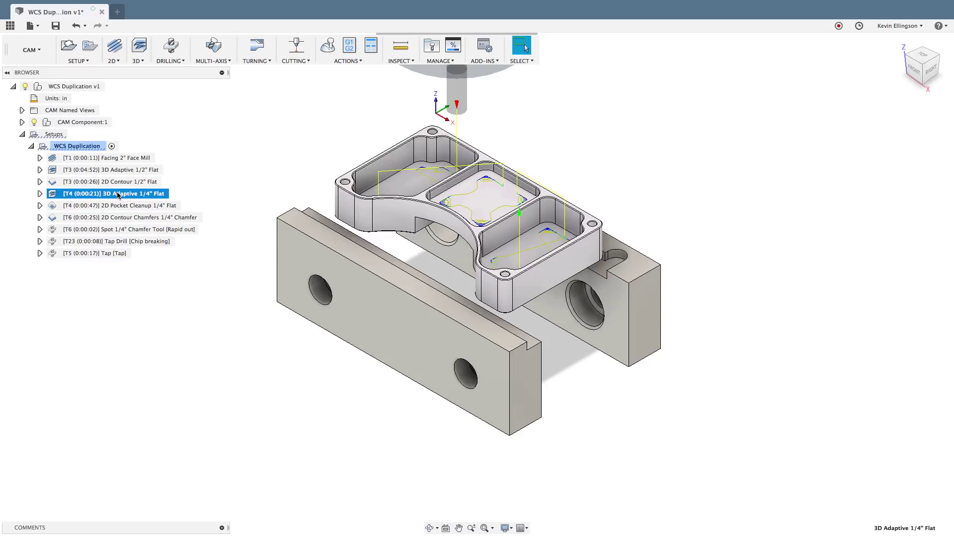
pyautogui.click(118, 206)
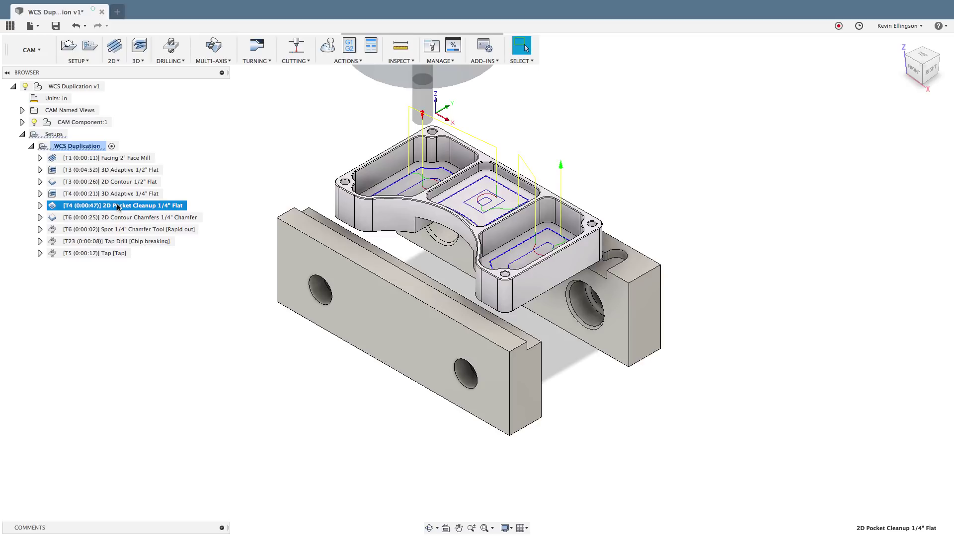
pyautogui.click(119, 218)
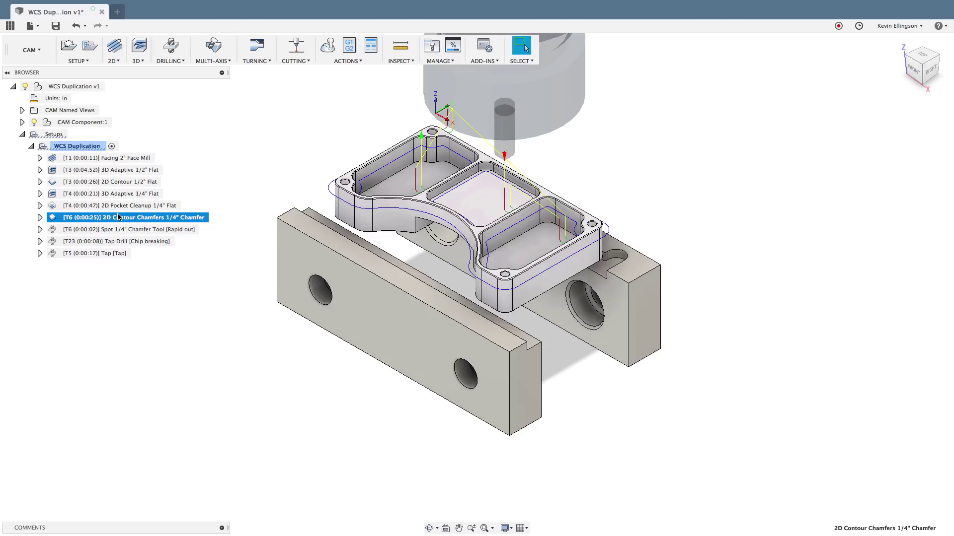
pyautogui.click(120, 229)
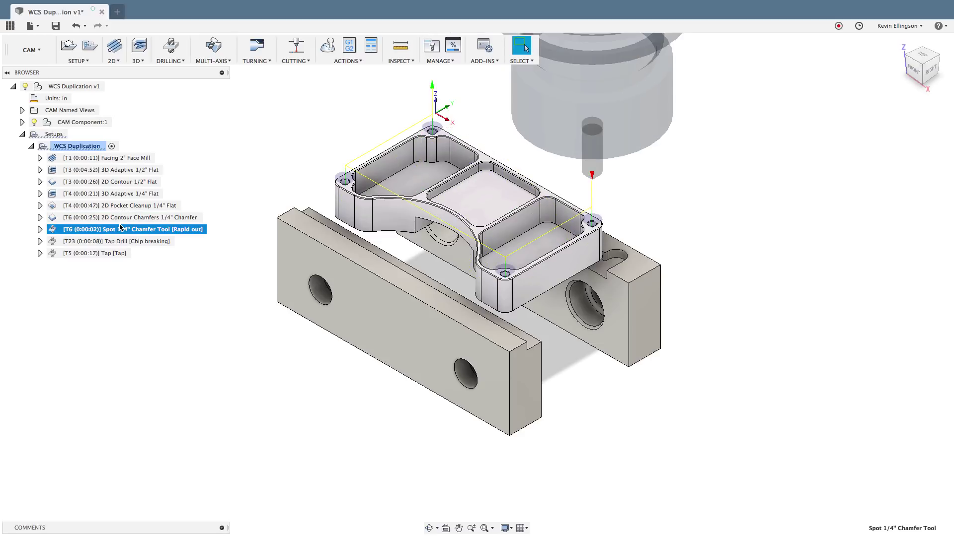
pyautogui.click(120, 241)
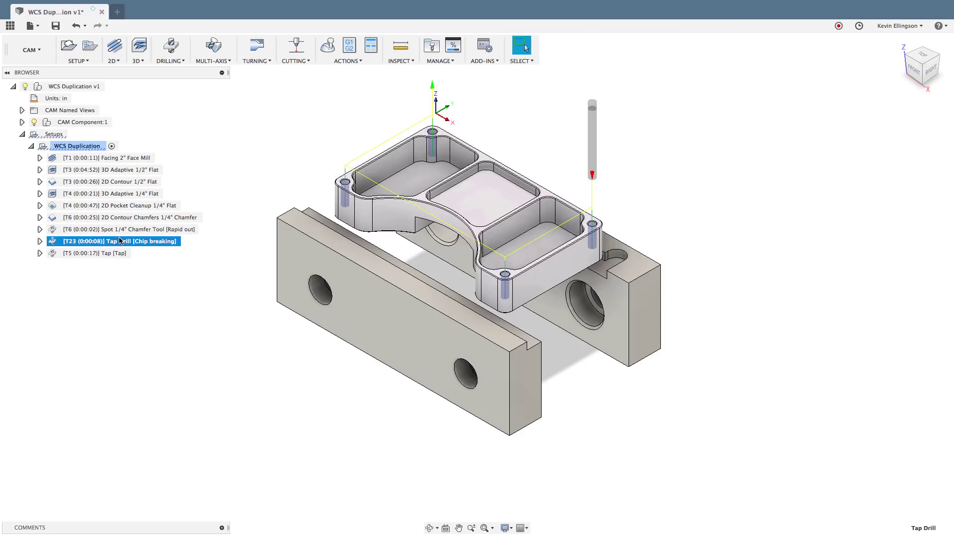
pyautogui.click(117, 252)
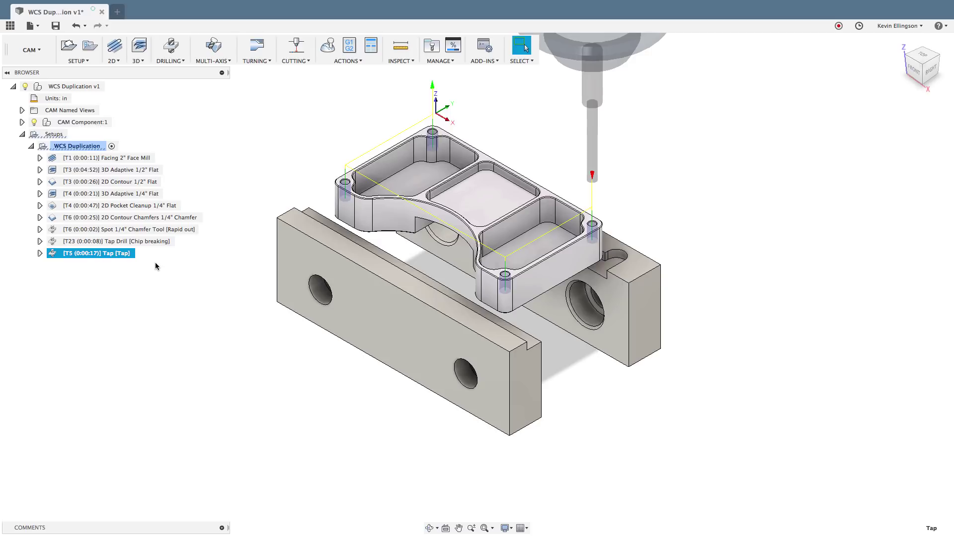
# Deselect the Tap operation so only the part and vise remain visible
pyautogui.click(183, 262)
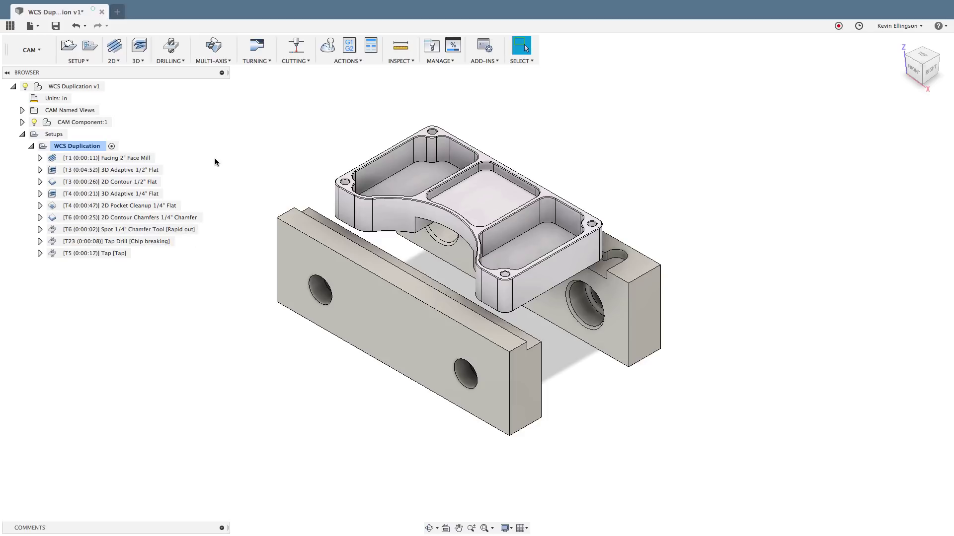
# Edit the WCS Duplication setup and show its Post Process settings
pyautogui.rightClick(92, 146)
pyautogui.click(101, 157)
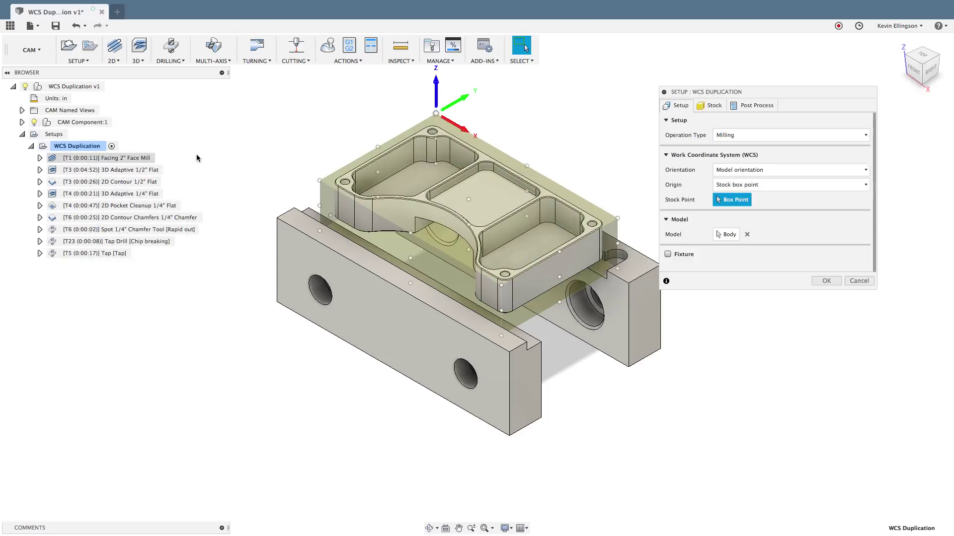
pyautogui.click(738, 108)
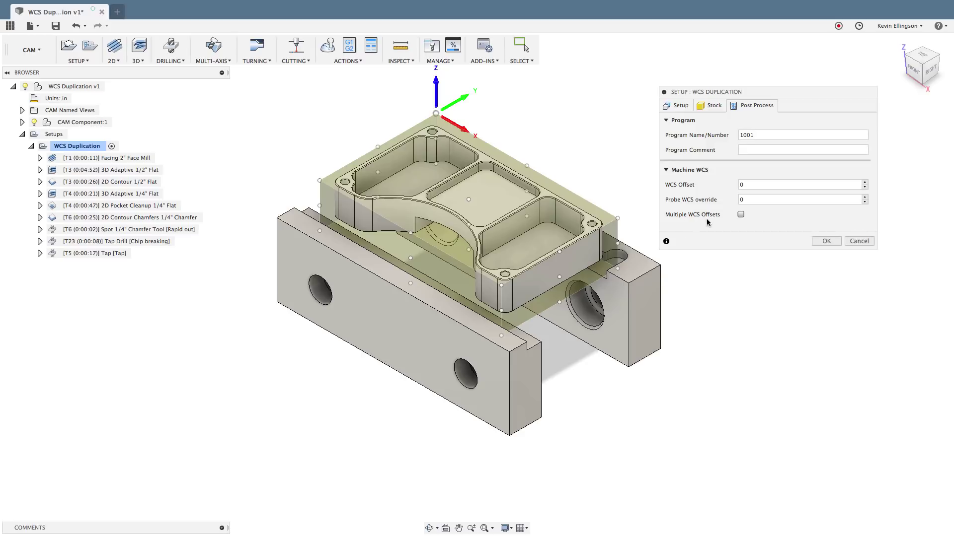
# Enable Multiple WCS Offsets with 3 WCS offset duplicates
pyautogui.click(740, 214)
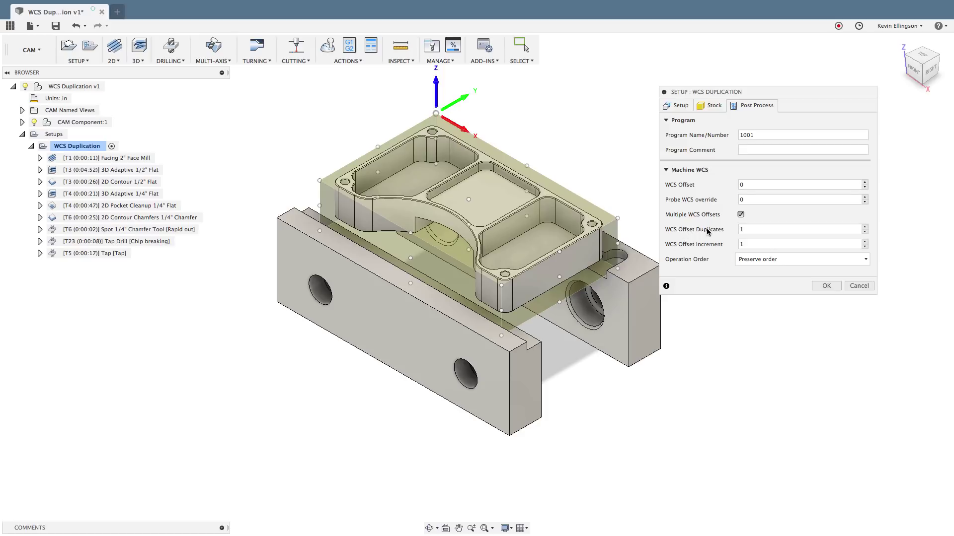
pyautogui.click(725, 230)
pyautogui.write('3')
pyautogui.click(758, 244)
pyautogui.click(758, 186)
# Change the starting WCS Offset from 0 to 1
pyautogui.click(677, 188)
pyautogui.write('1')
pyautogui.rightClick(752, 183)
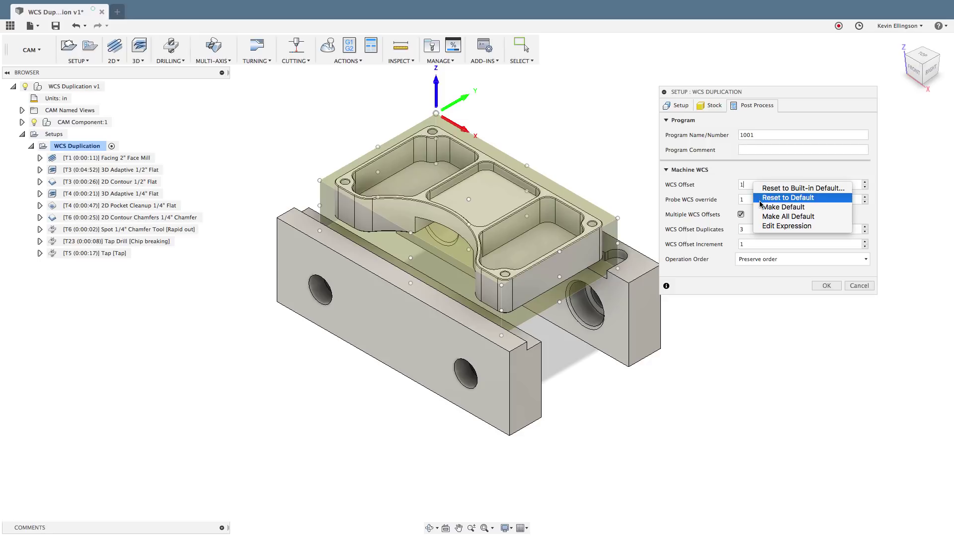
pyautogui.click(728, 196)
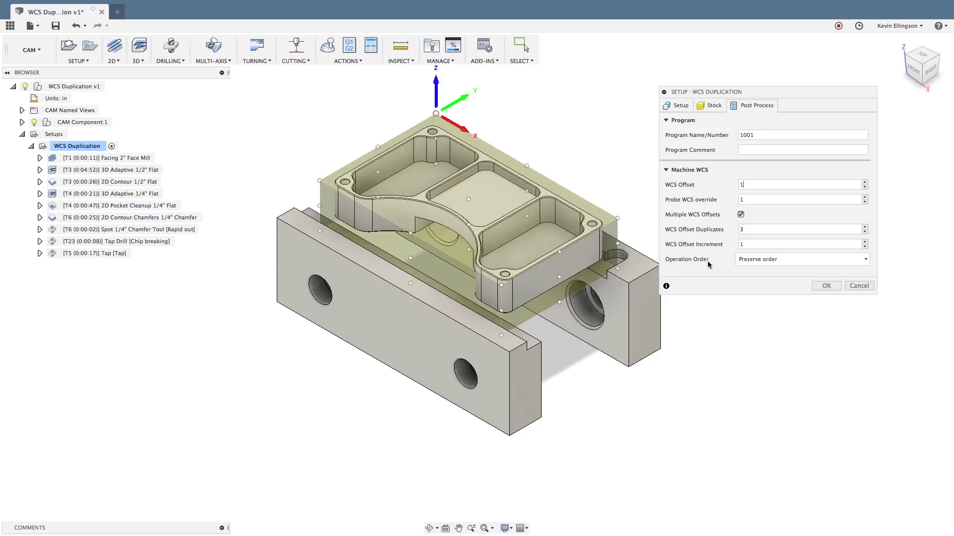
# Set Operation Order to Order by tool and confirm the setup changes with OK
pyautogui.click(742, 259)
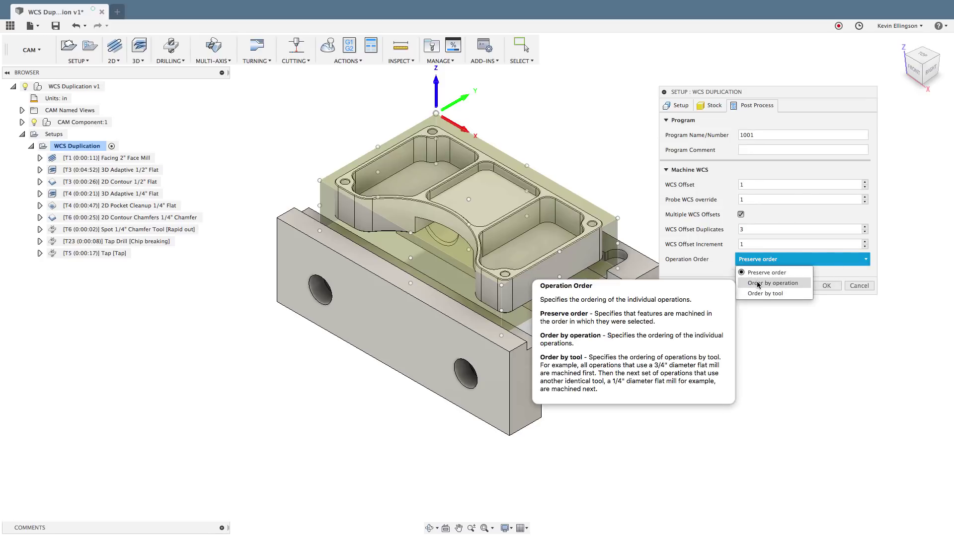
pyautogui.click(758, 283)
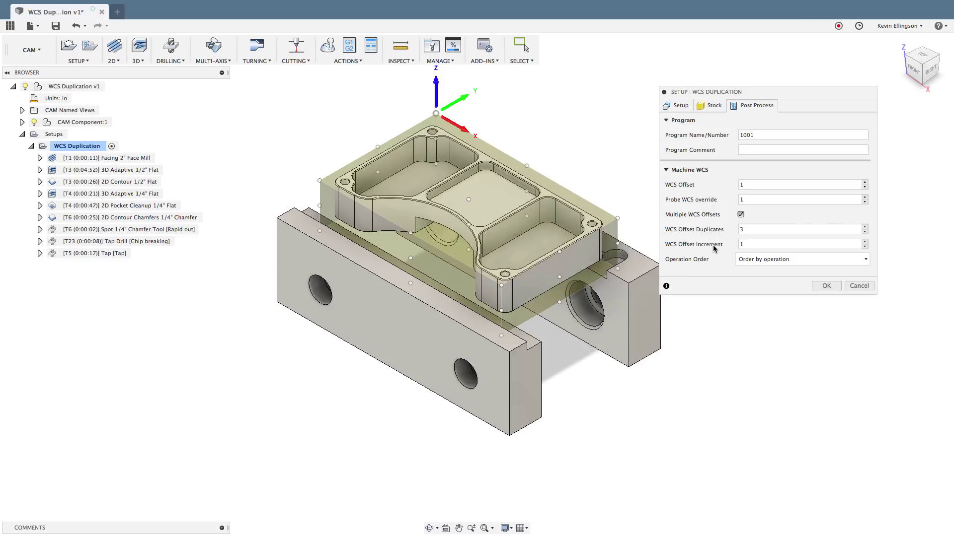
pyautogui.click(746, 263)
pyautogui.click(765, 293)
pyautogui.click(825, 286)
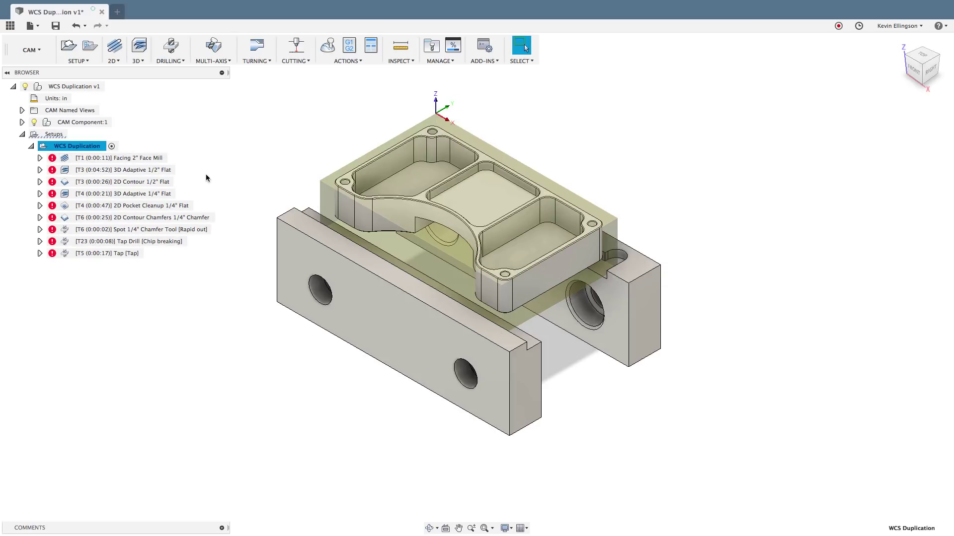
# Post-process the setup with the HAAS (pre-NGC) post as program 1001, replacing 1001.nc
pyautogui.rightClick(95, 149)
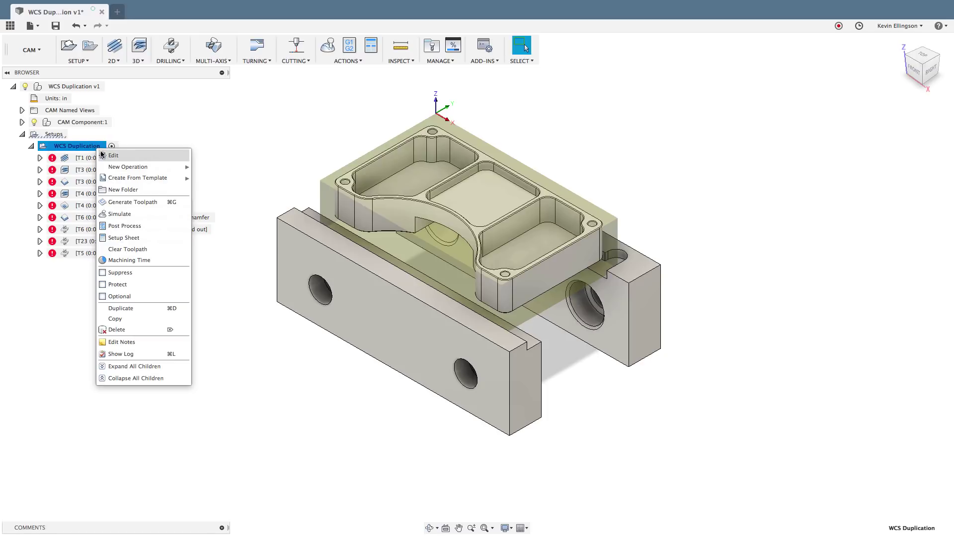
pyautogui.click(194, 178)
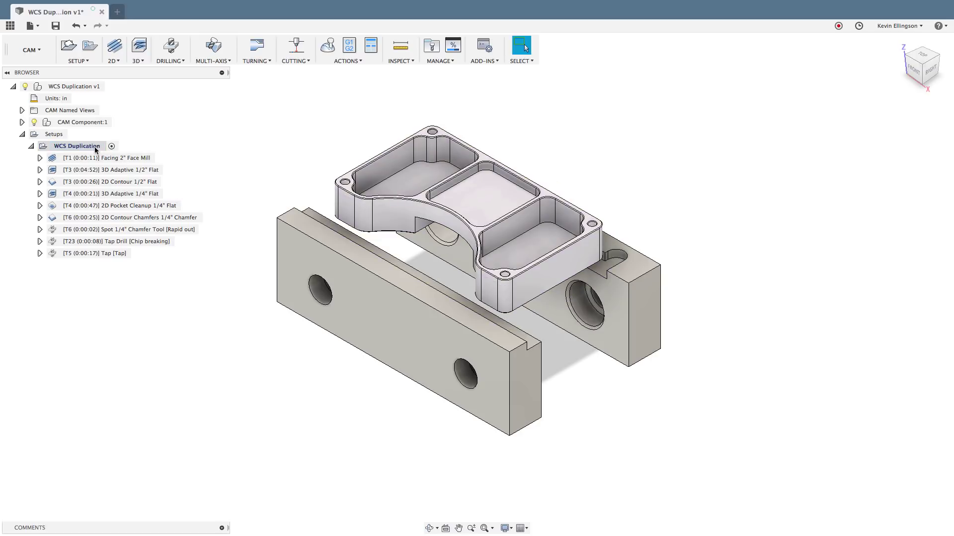
pyautogui.click(349, 46)
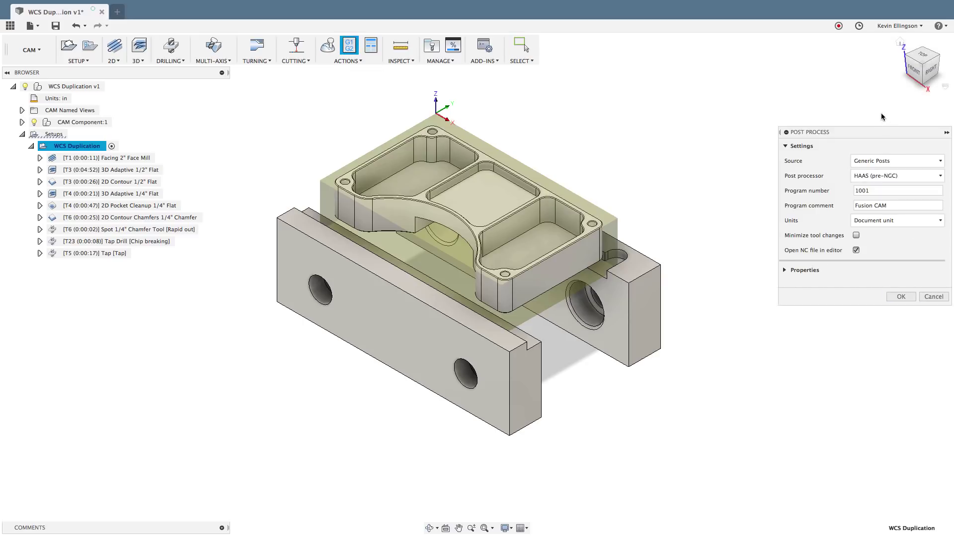
pyautogui.click(900, 297)
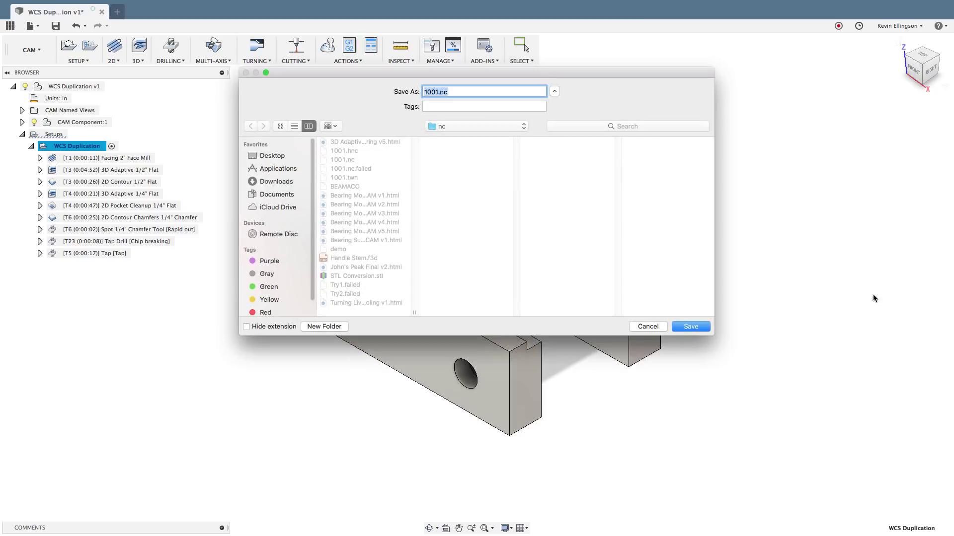
pyautogui.click(680, 326)
pyautogui.click(544, 141)
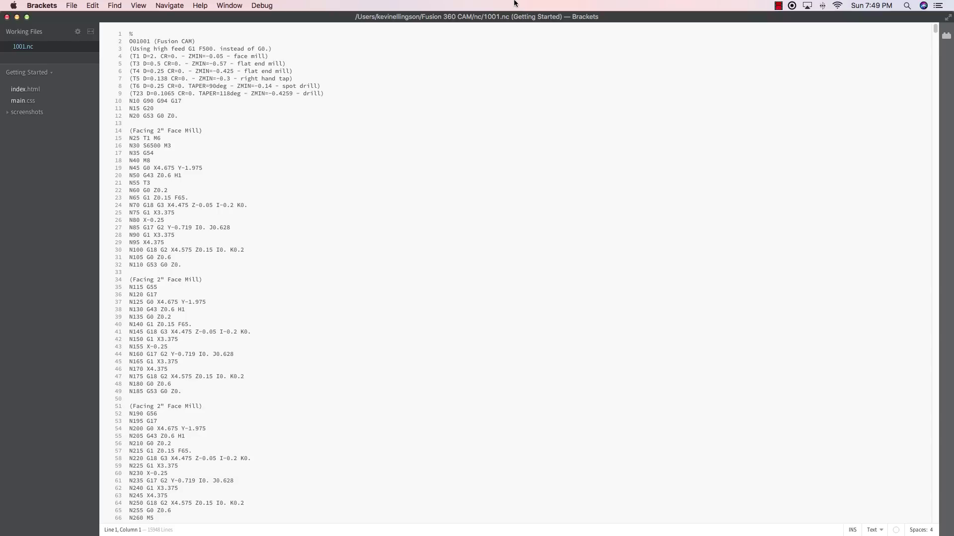
# Switch back to the Component Pattern v3 document in Fusion 360 via Mission Control
pyautogui.hotkey('ctrl', 'Up')
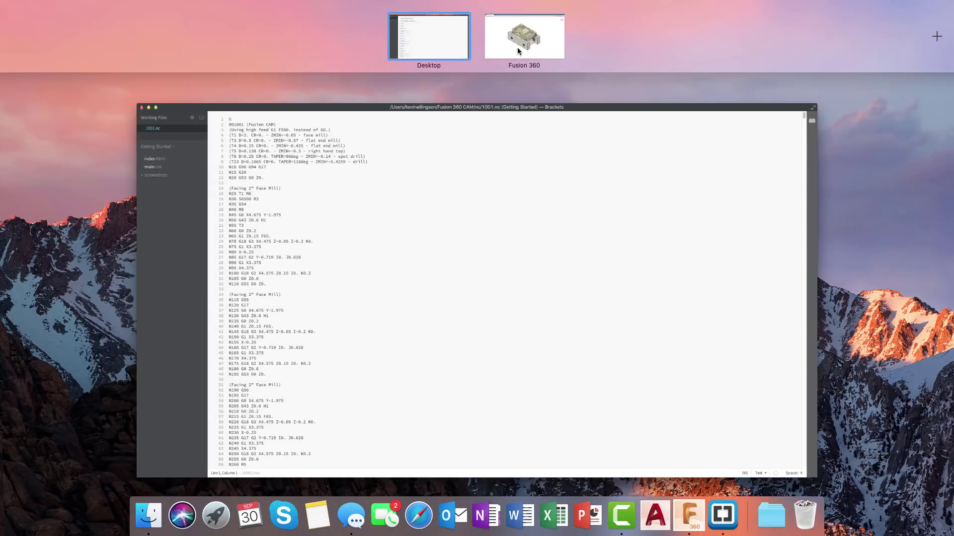
pyautogui.click(513, 51)
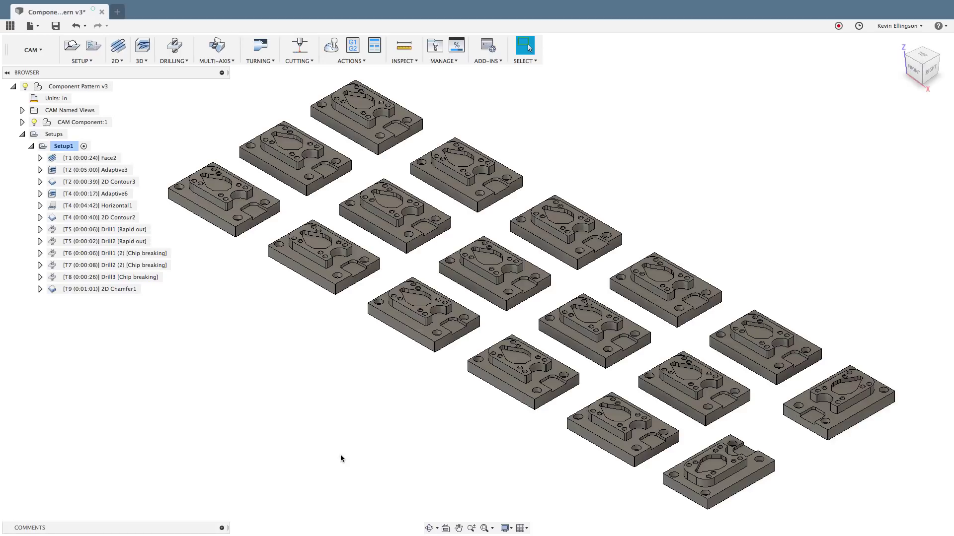
# Preview each Setup1 toolpath from Face2 through 2D Chamfer1, then clear the selection
pyautogui.click(105, 157)
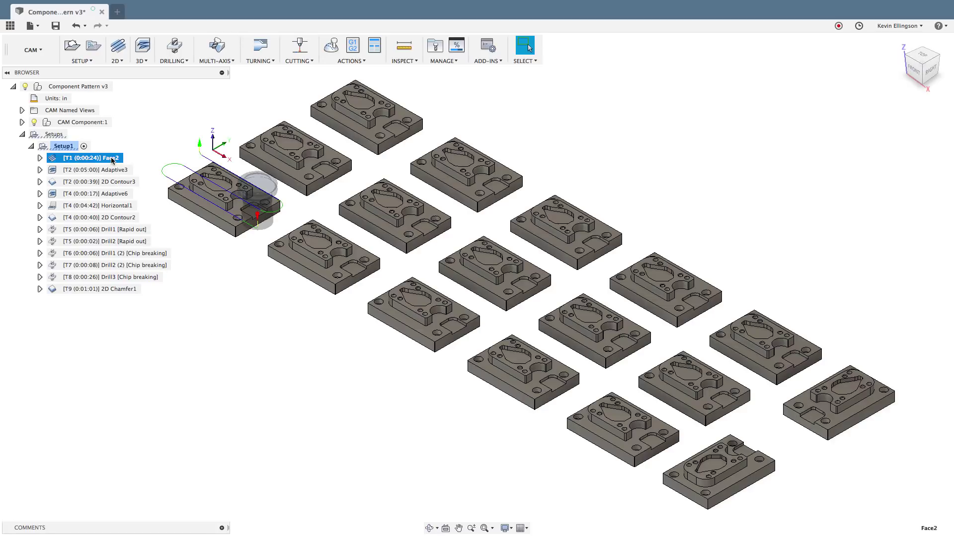
pyautogui.click(111, 171)
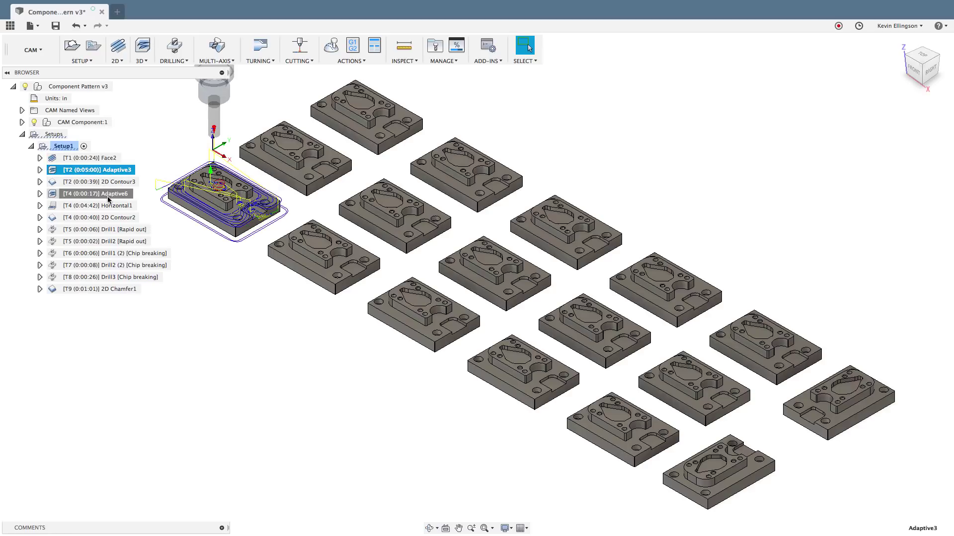
pyautogui.click(110, 193)
pyautogui.click(109, 206)
pyautogui.click(108, 217)
pyautogui.click(108, 242)
pyautogui.click(108, 254)
pyautogui.click(108, 265)
pyautogui.click(108, 277)
pyautogui.click(108, 289)
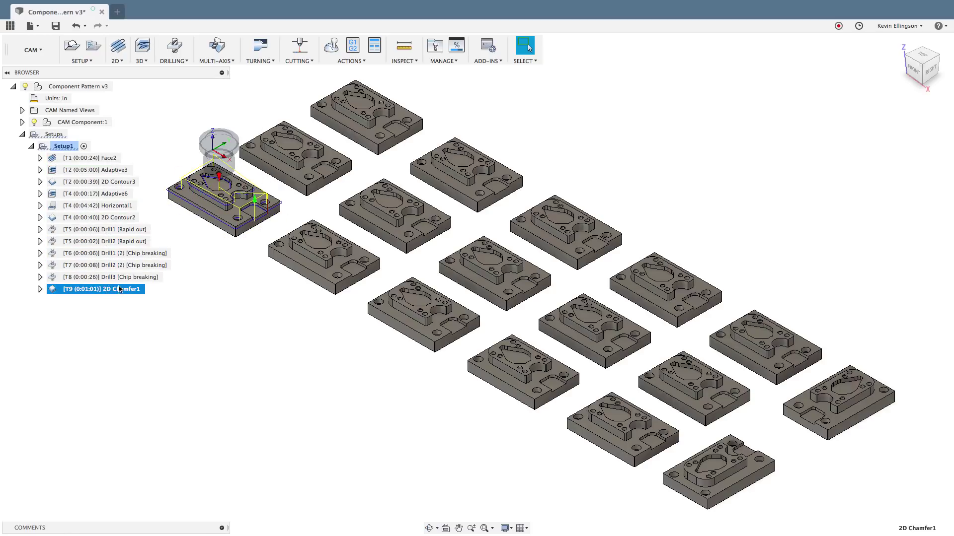
pyautogui.click(167, 297)
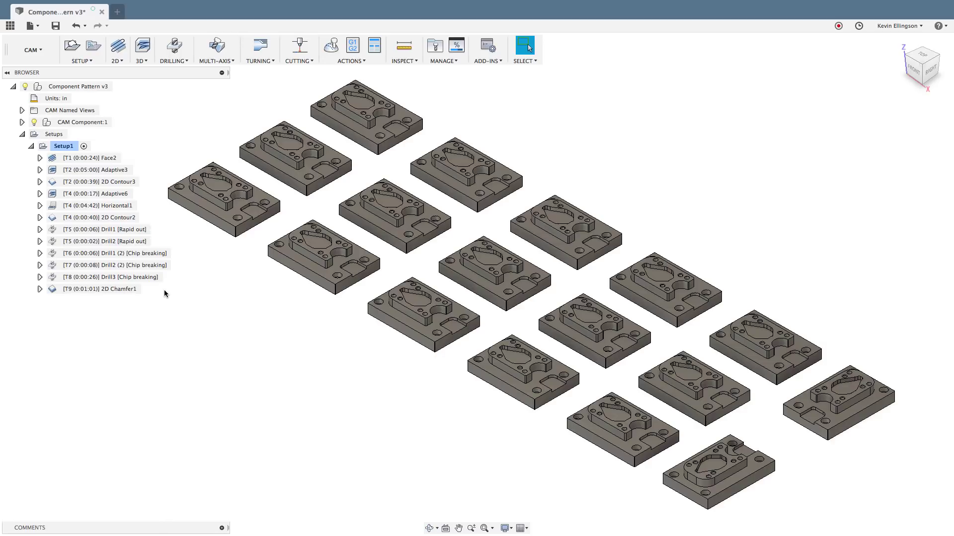
# Select all twelve operations from Face2 to 2D Chamfer1
pyautogui.click(95, 159)
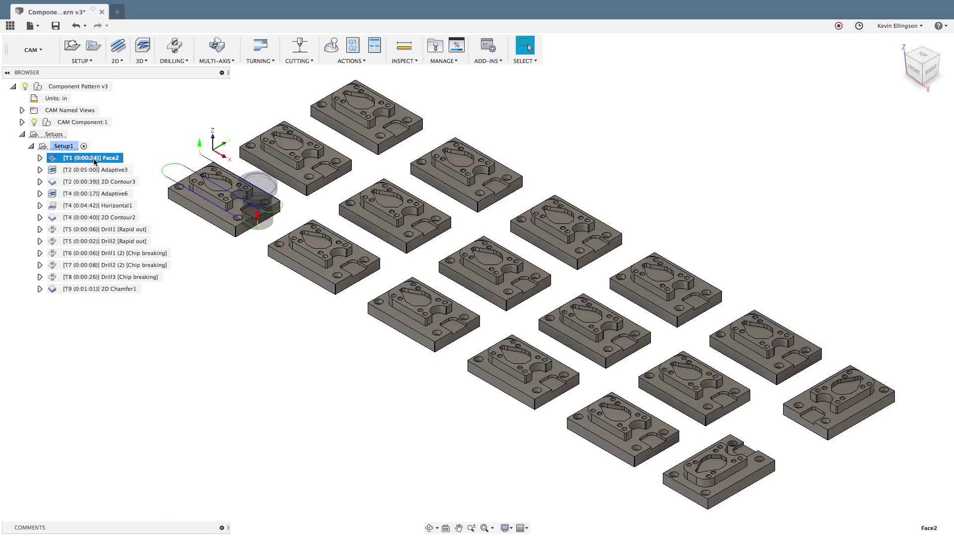
pyautogui.keyDown('shift'); pyautogui.click(101, 290); pyautogui.keyUp('shift')
pyautogui.click(93, 62)
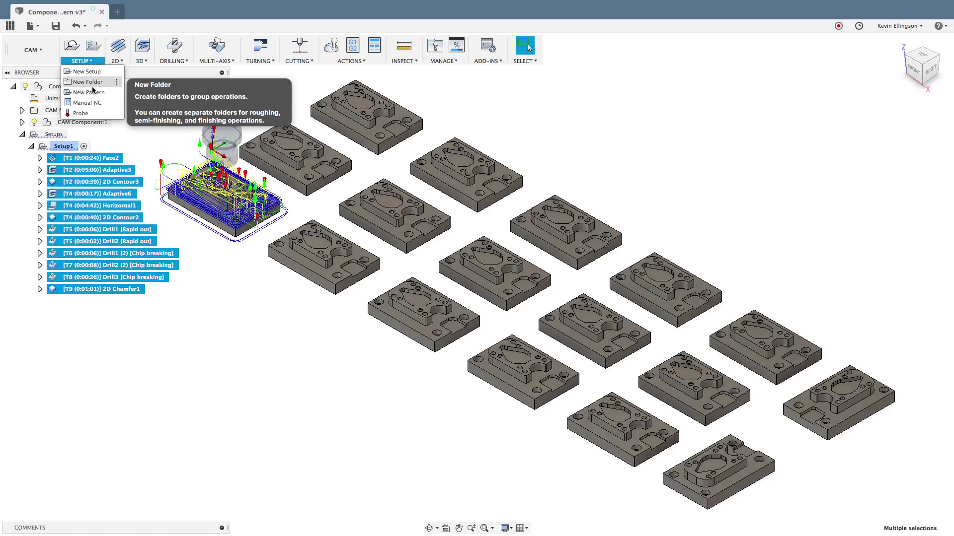
# Add the selected operations to new Pattern2, a component pattern ordered by tool
pyautogui.rightClick(97, 160)
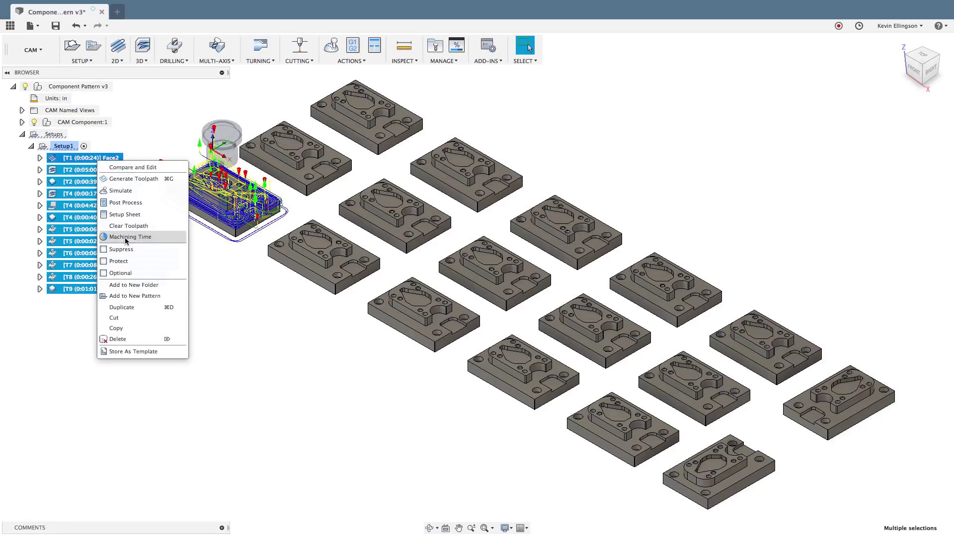
pyautogui.click(128, 296)
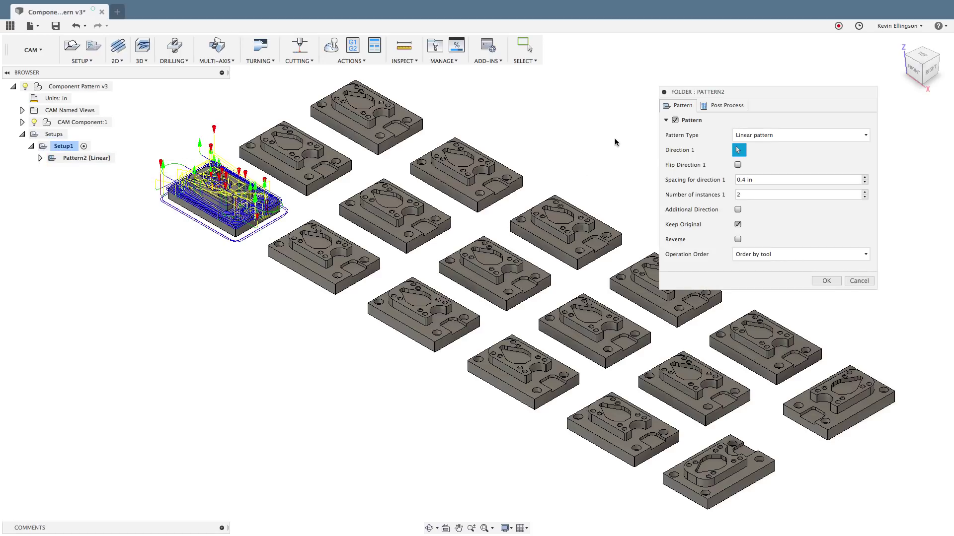
pyautogui.click(762, 138)
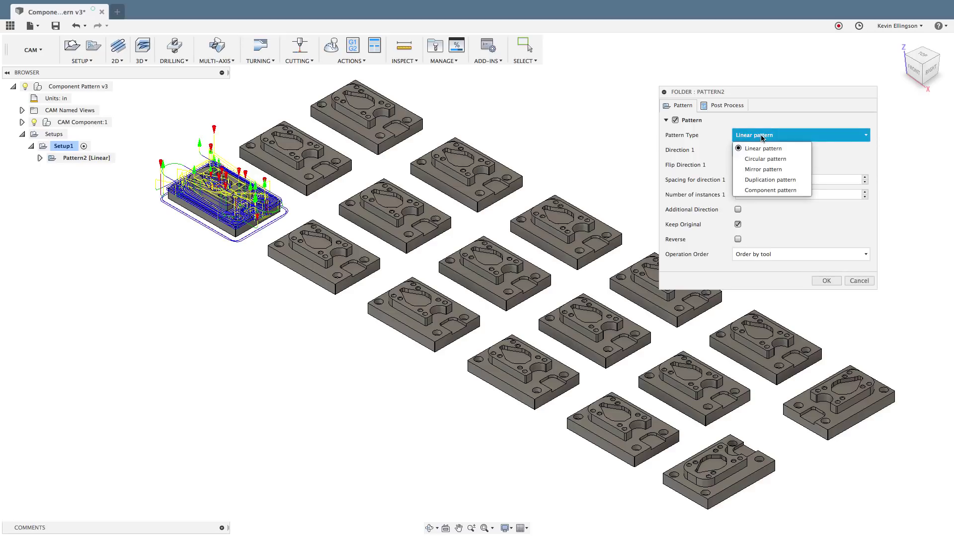
pyautogui.click(761, 191)
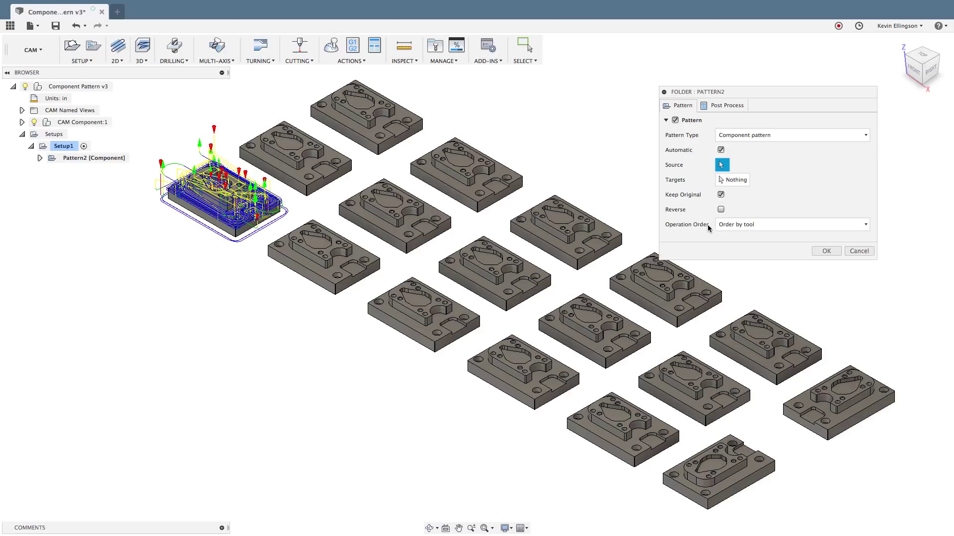
pyautogui.click(747, 226)
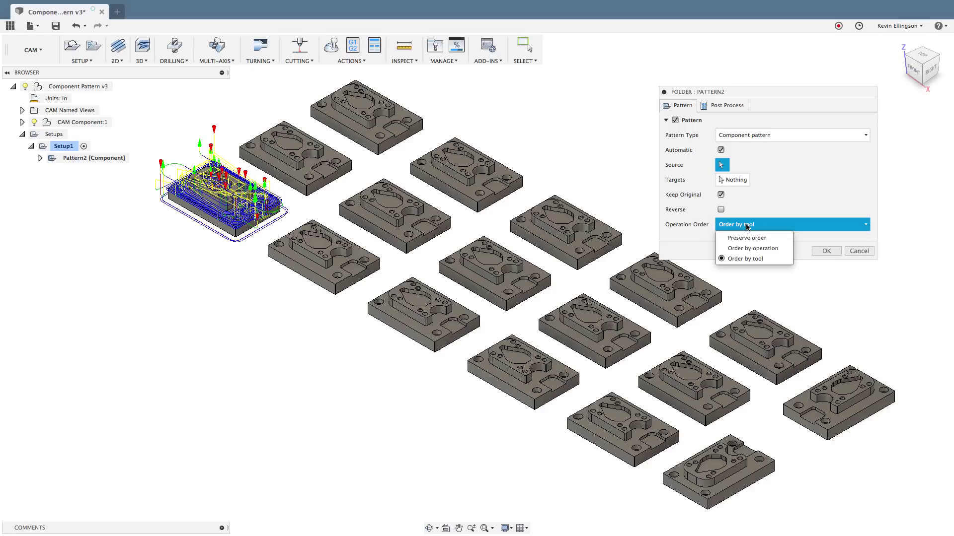
pyautogui.click(749, 258)
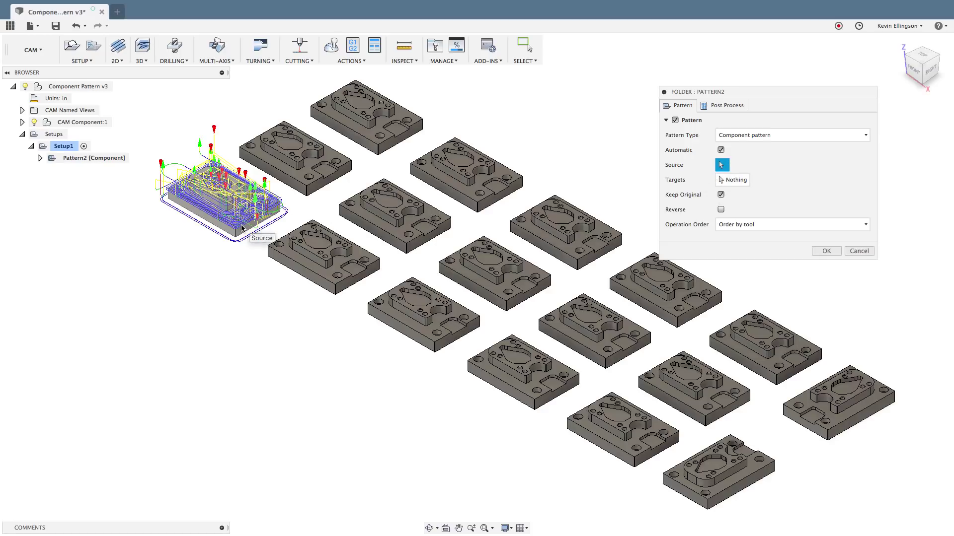
# Pick the first part's component as the source for the Pattern2 component pattern
pyautogui.click(242, 228)
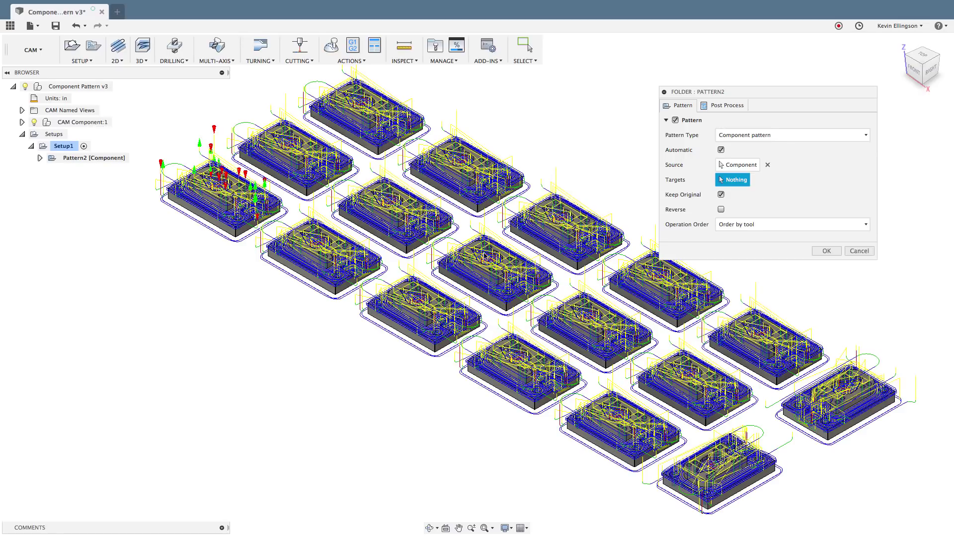
# Confirm Pattern2, adding Pattern2 [Component] under Setup1 in the browser
pyautogui.click(825, 251)
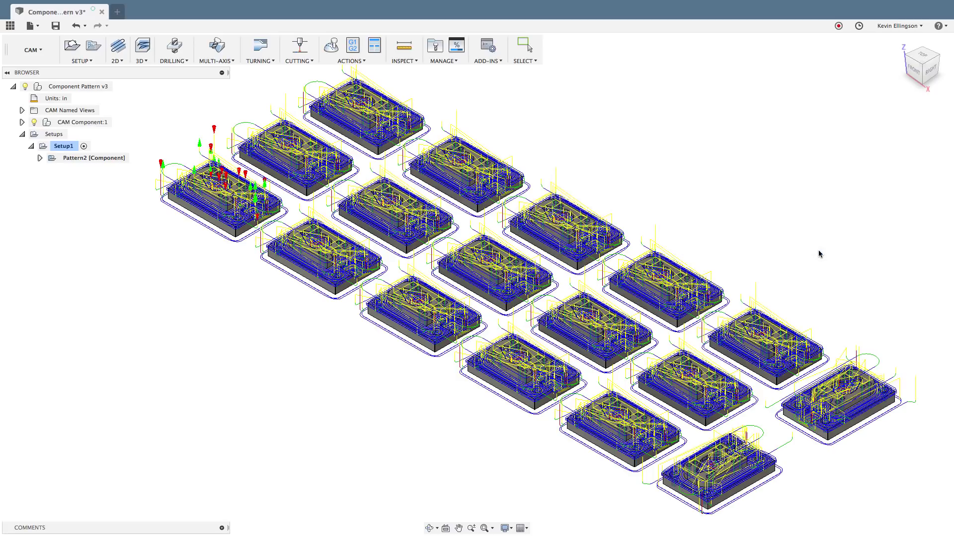